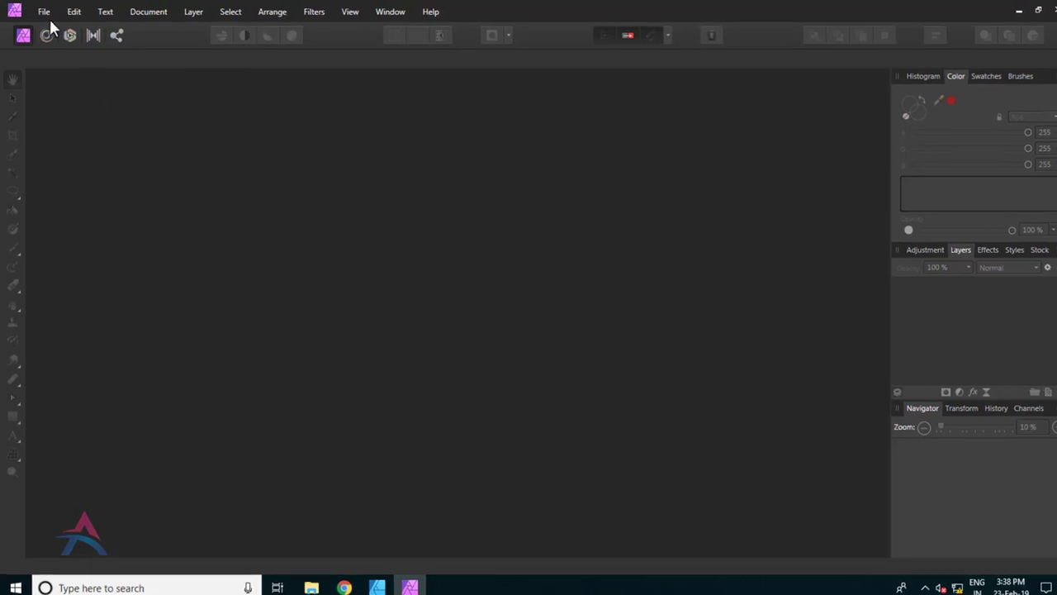
Open the Jacket Girl photo from the Pictures folder as a new document.
click(45, 14)
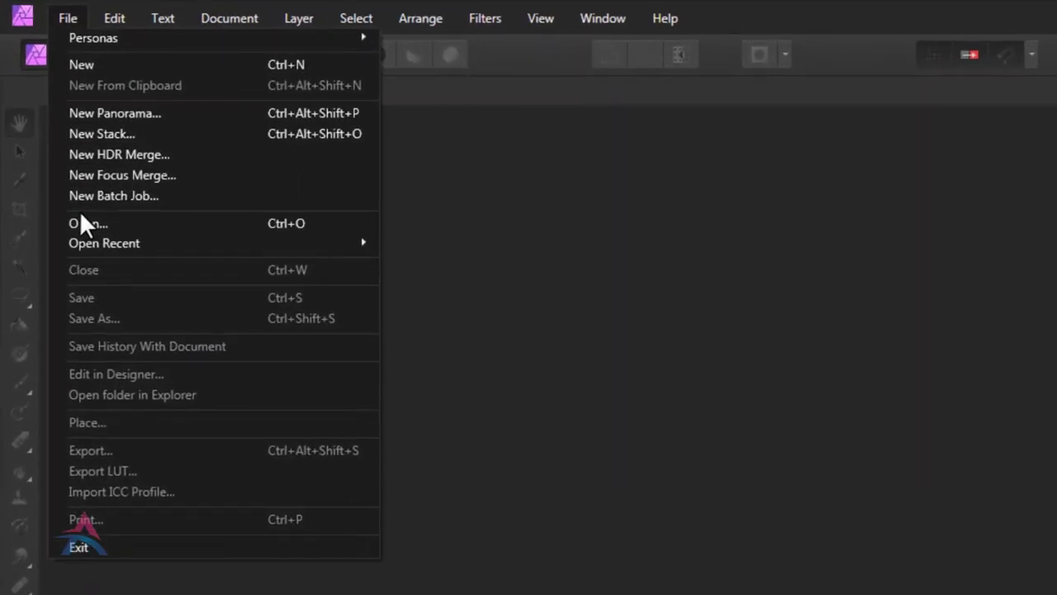
click(70, 176)
click(497, 222)
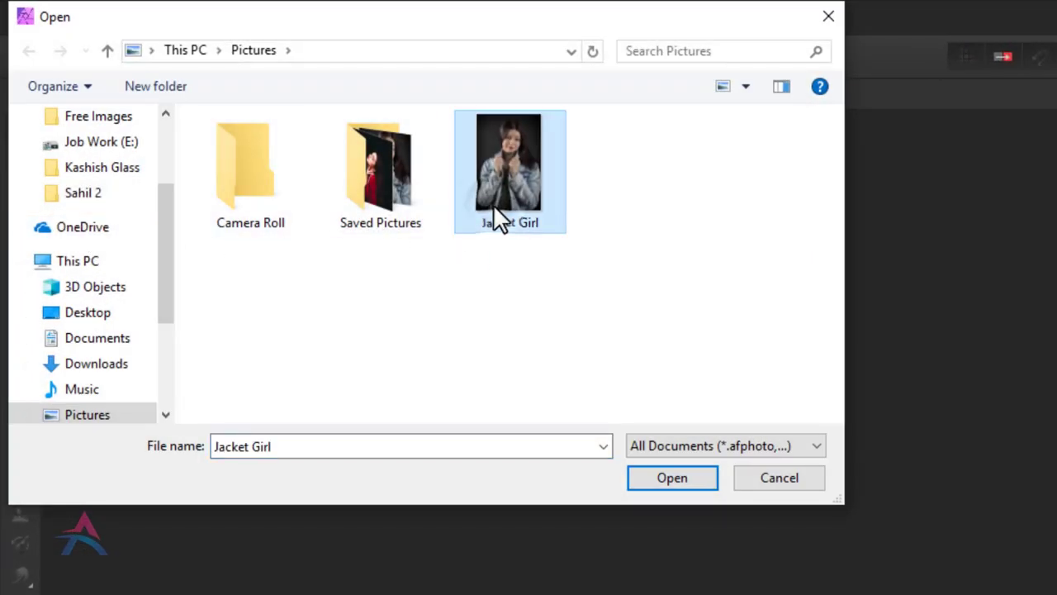
click(682, 478)
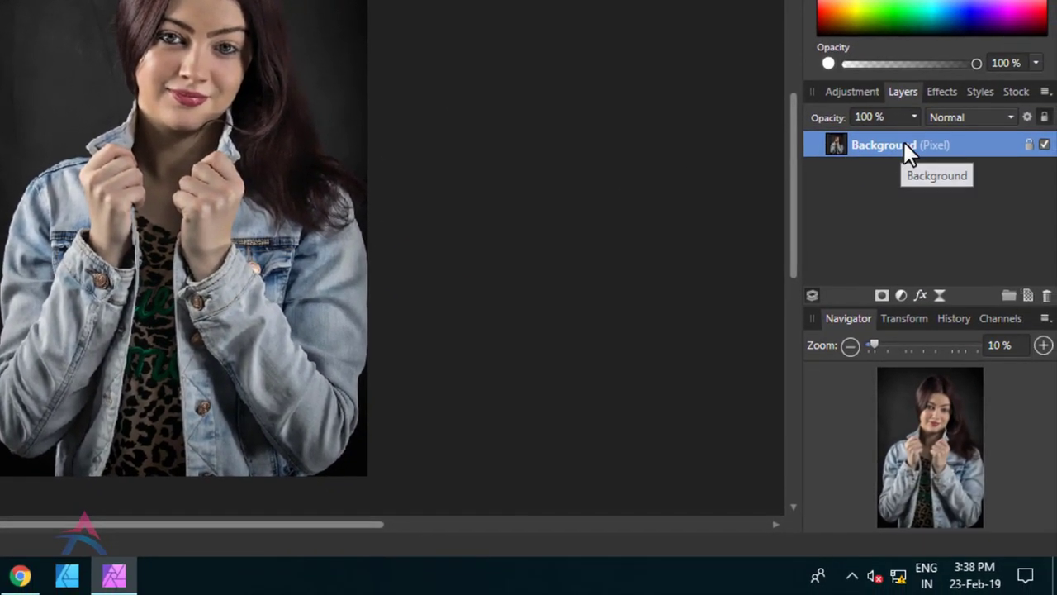
Duplicate the Background layer from its right-click menu.
right_click(903, 142)
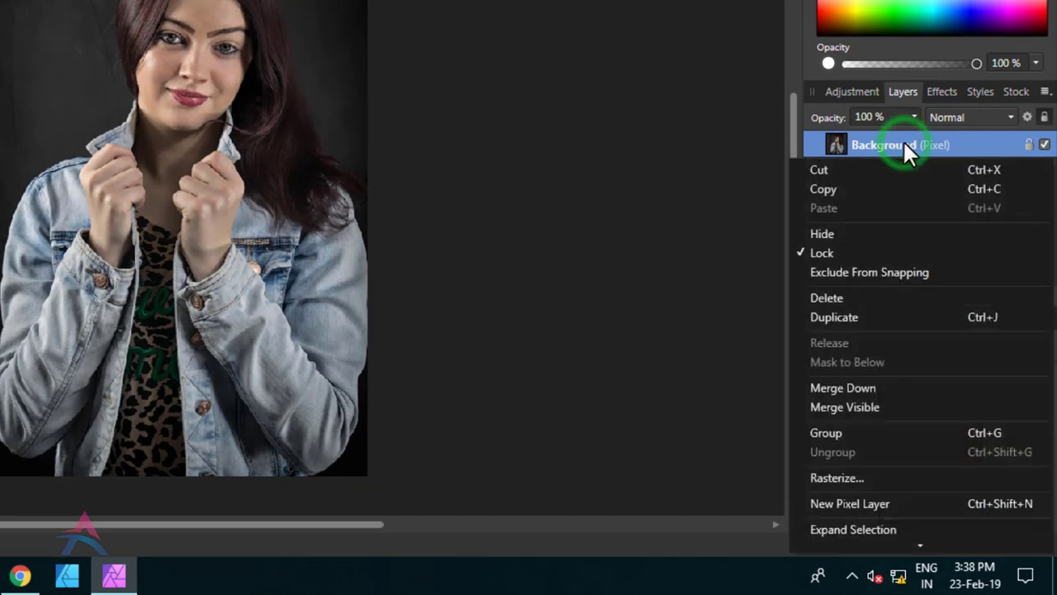
click(877, 318)
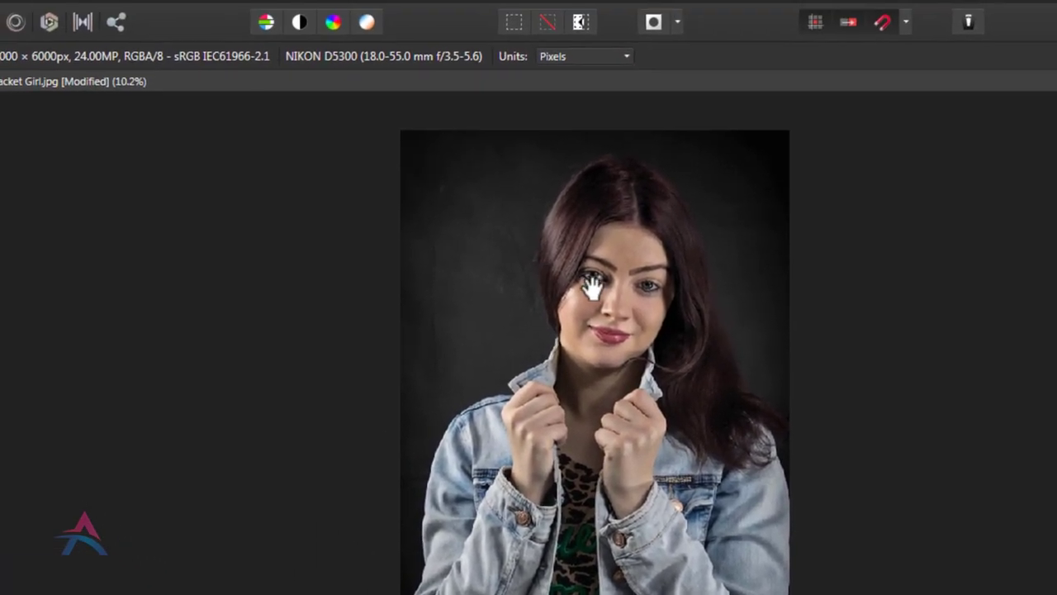
Zoom in on the face, apply Auto Levels, then zoom back out.
scroll(675, 325, up, 3)
scroll(690, 249, up, 1)
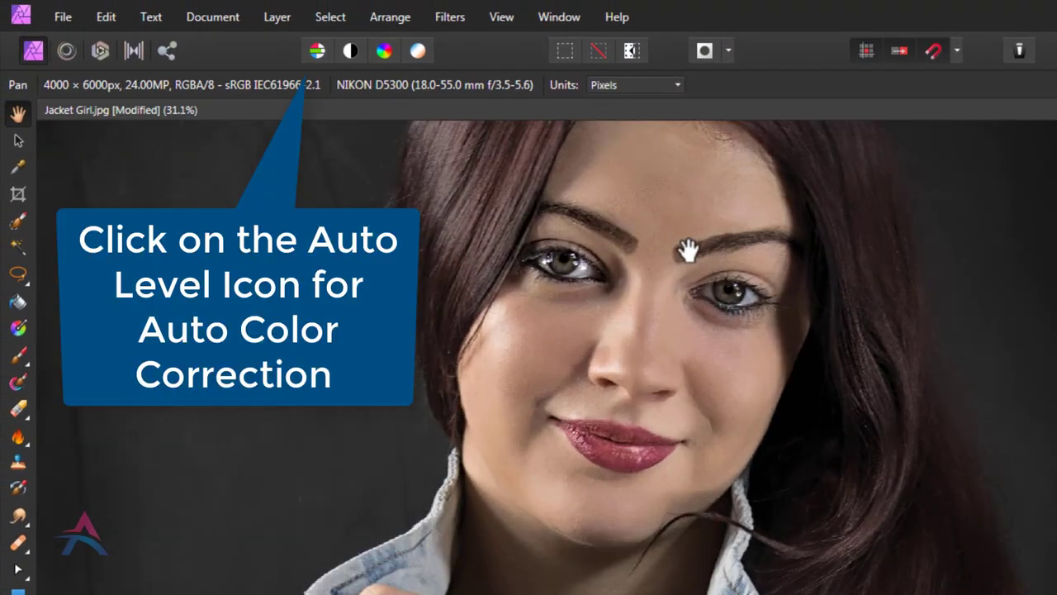
click(315, 51)
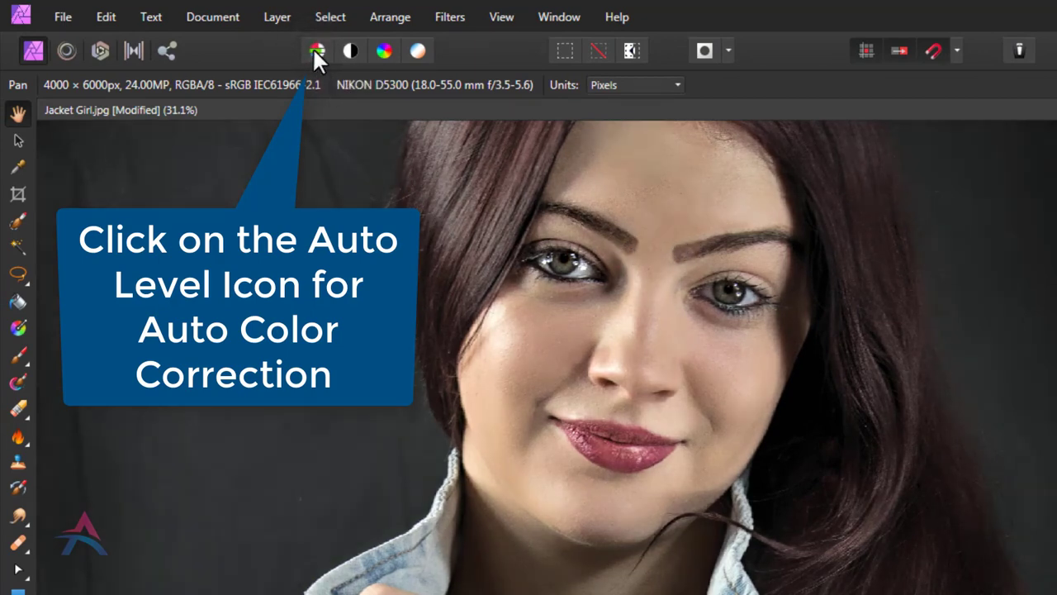
scroll(529, 335, down, 2)
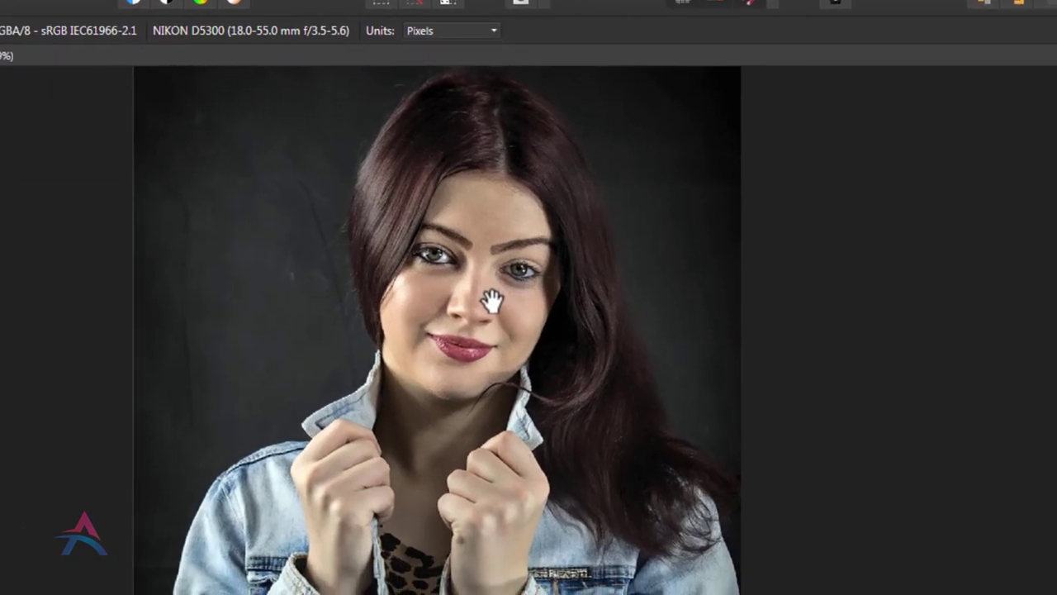
scroll(601, 333, down, 3)
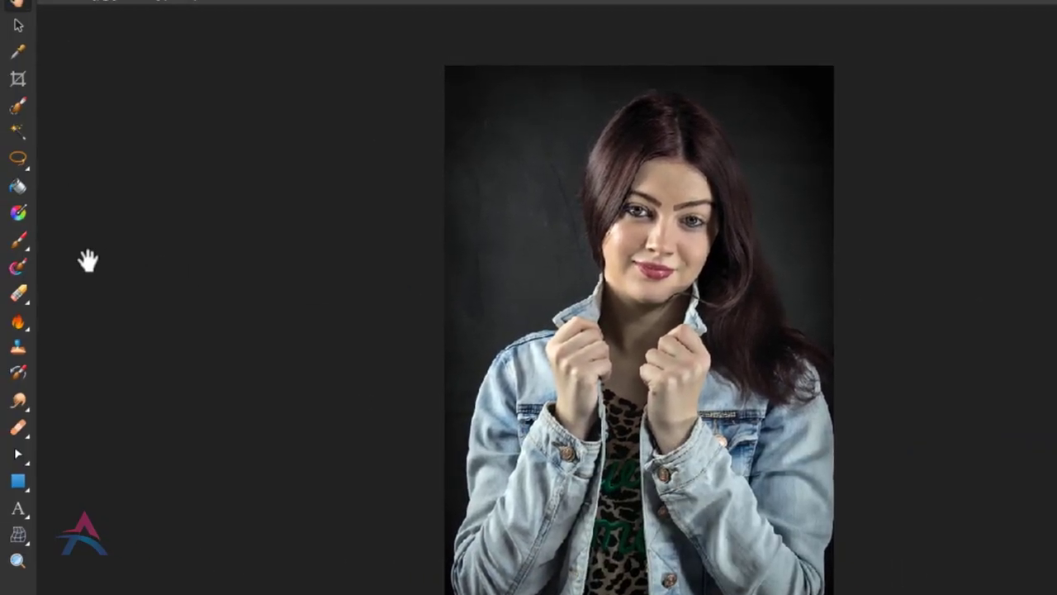
Switch to the Paint Brush Tool and undo a stray purple stroke on the face.
click(13, 242)
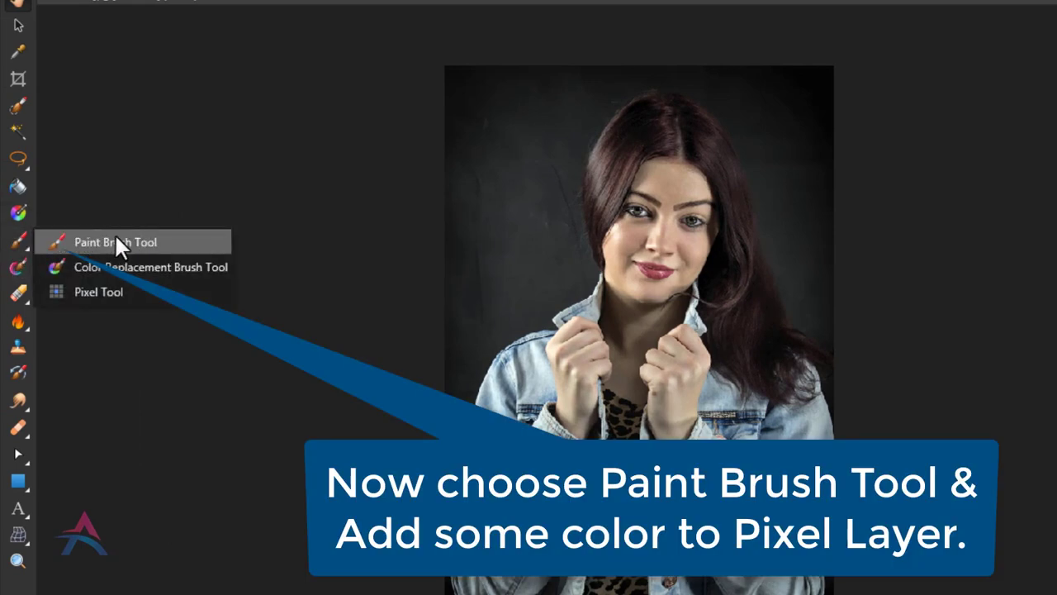
click(117, 236)
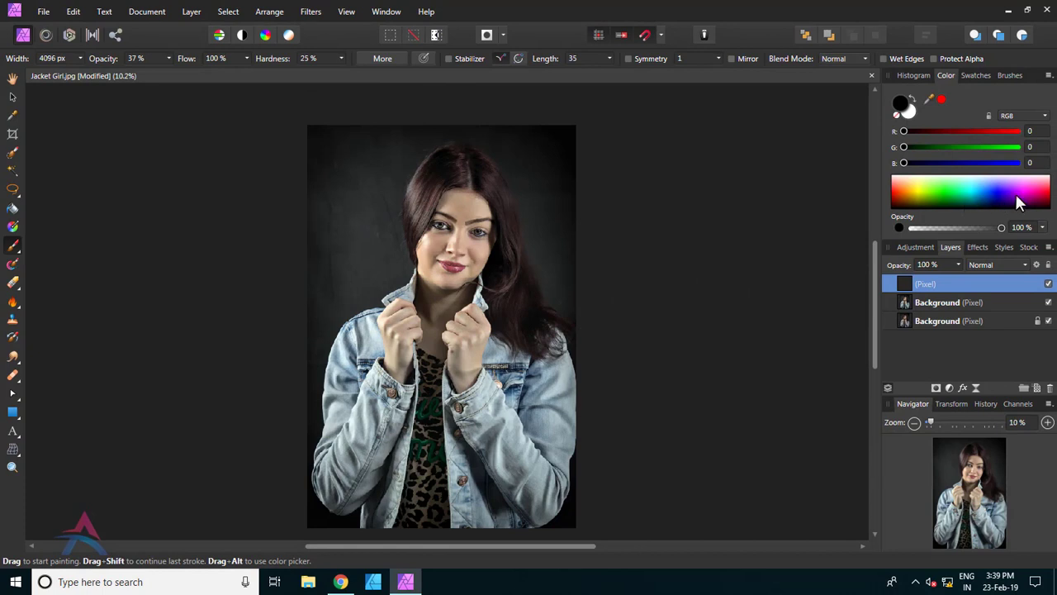
click(513, 220)
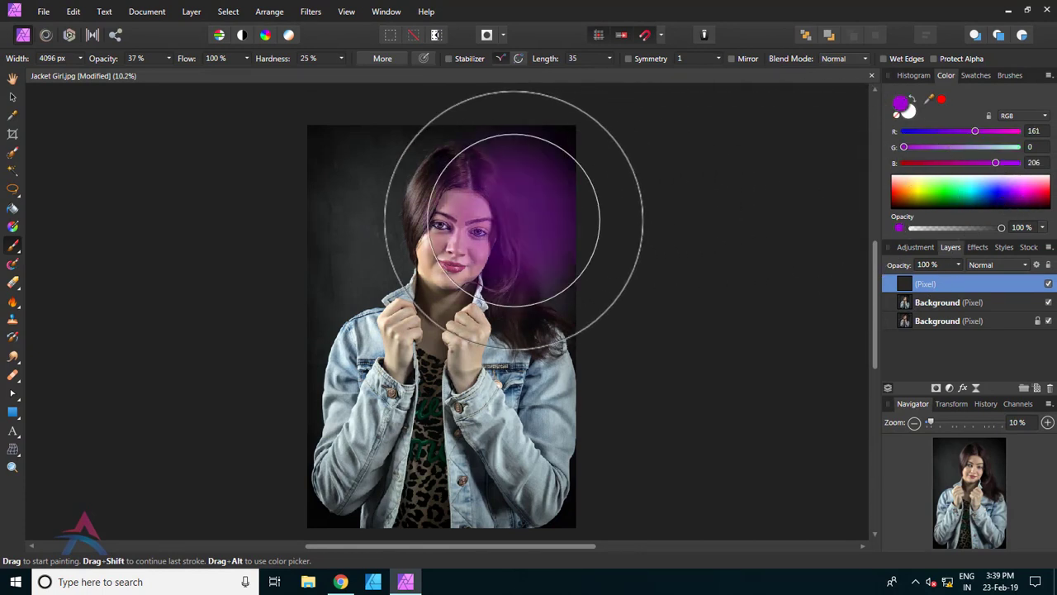
key(ctrl+z)
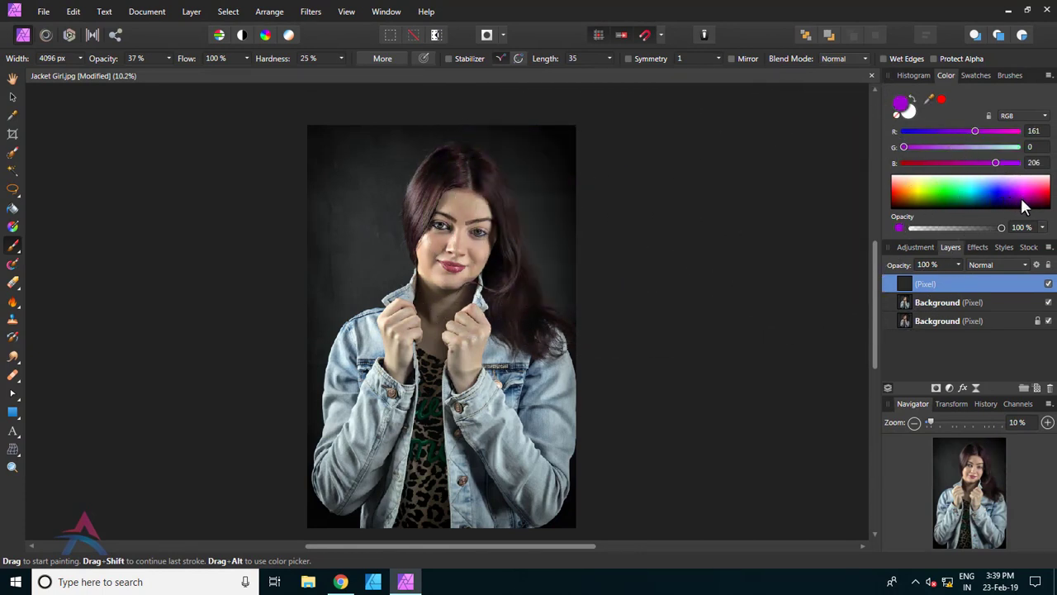
Paint darker purple over the left background, hair and jacket side.
click(1022, 199)
drag(545, 206, 359, 199)
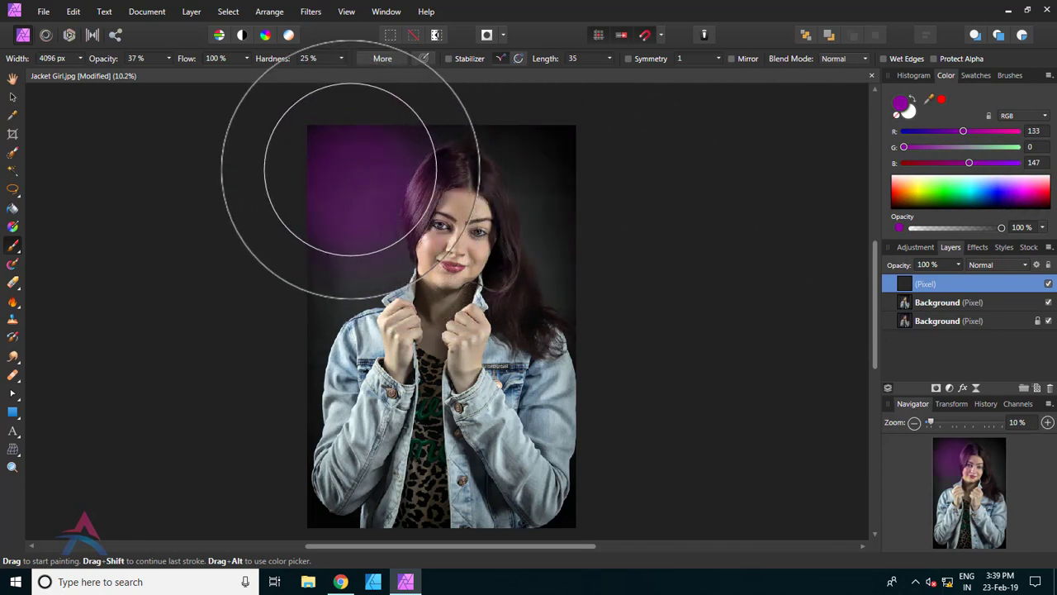
drag(349, 161, 352, 315)
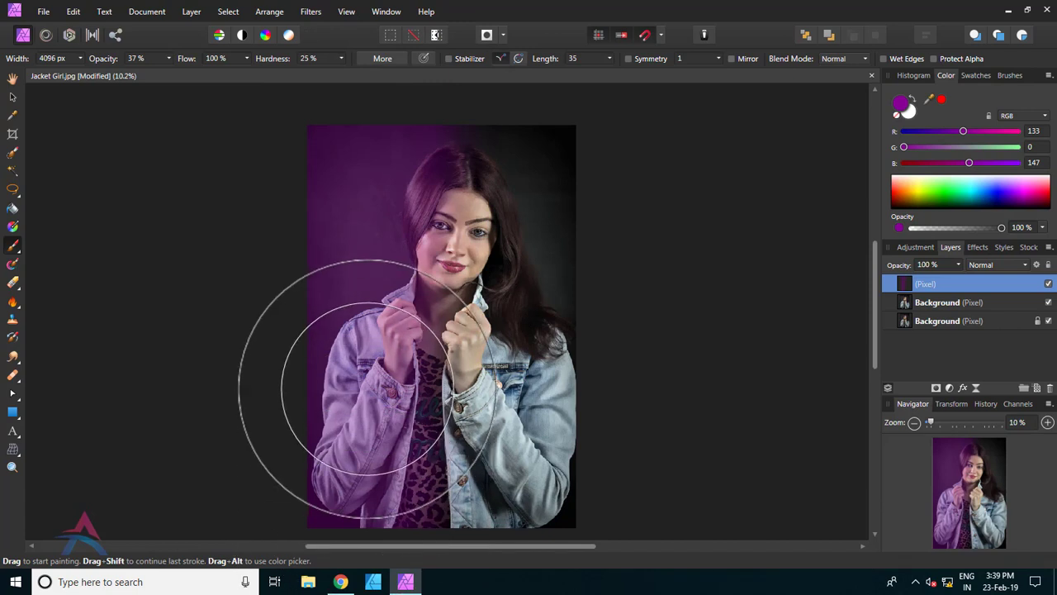
click(356, 429)
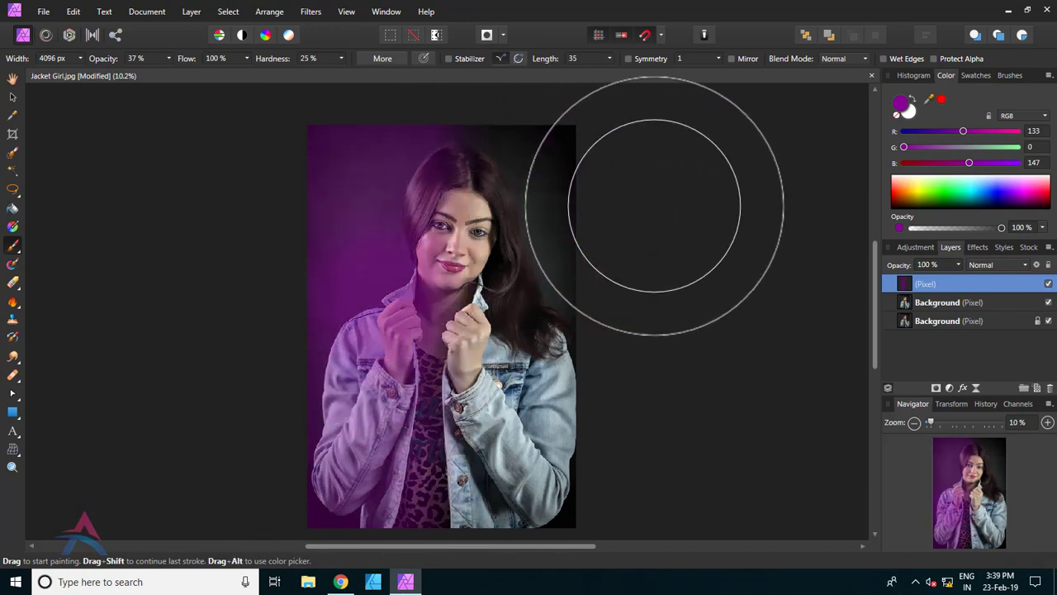
click(998, 199)
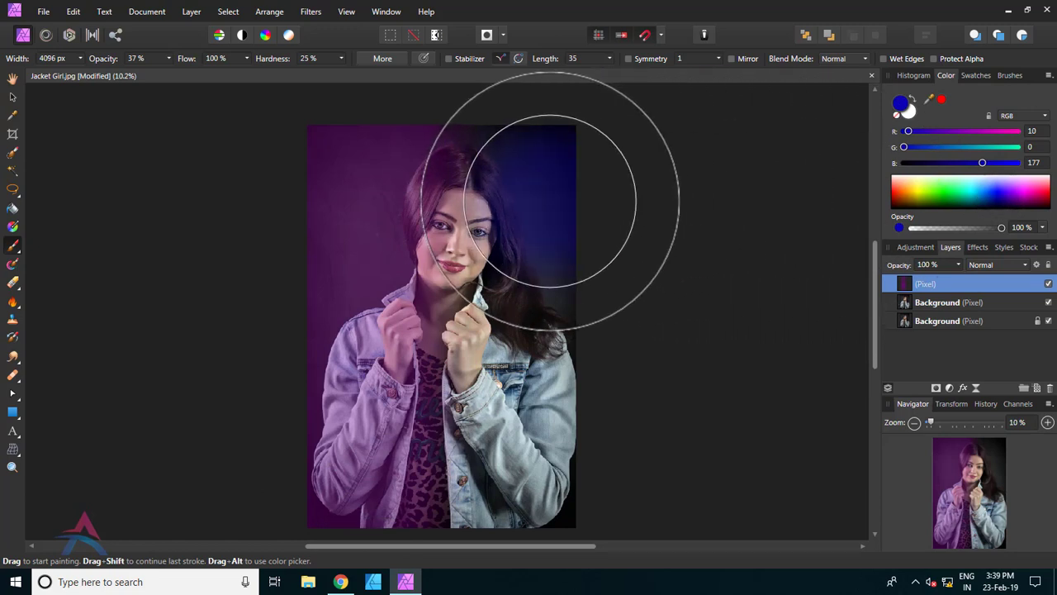
Brush lighter blue down the right hair, background and jacket.
click(987, 197)
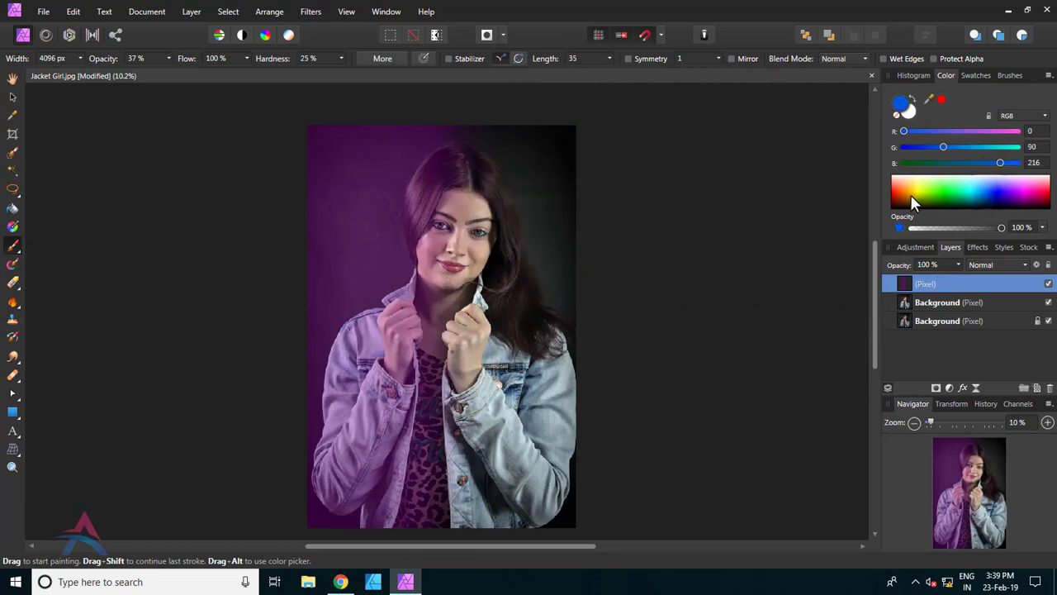
mouse_move(538, 196)
mouse_down()
mouse_move(547, 123)
mouse_move(590, 342)
mouse_move(538, 472)
mouse_move(541, 532)
mouse_move(530, 358)
mouse_up()
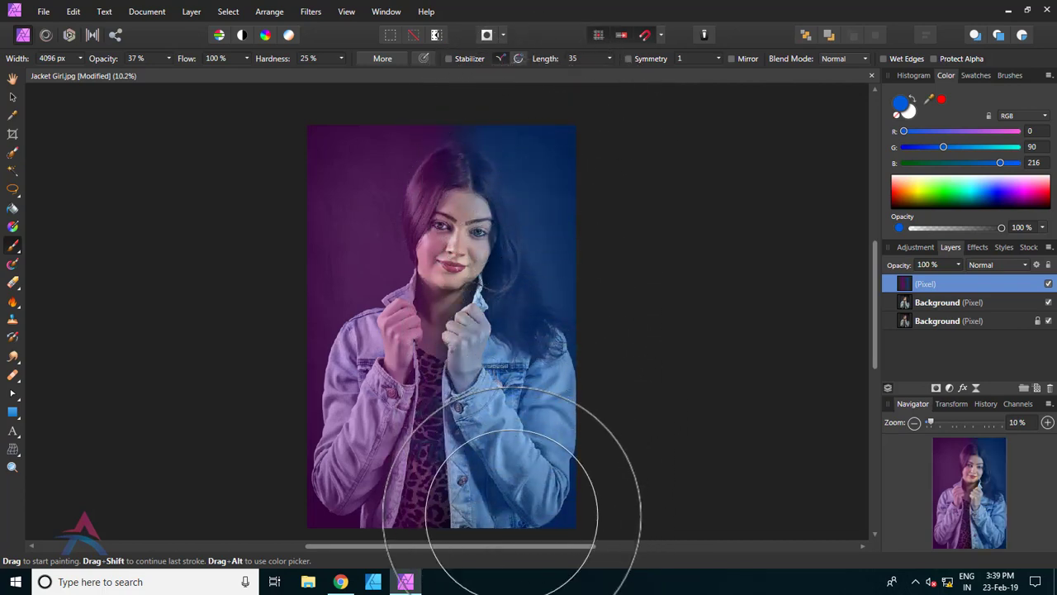
mouse_move(511, 512)
mouse_down()
mouse_move(555, 323)
mouse_move(548, 142)
mouse_up()
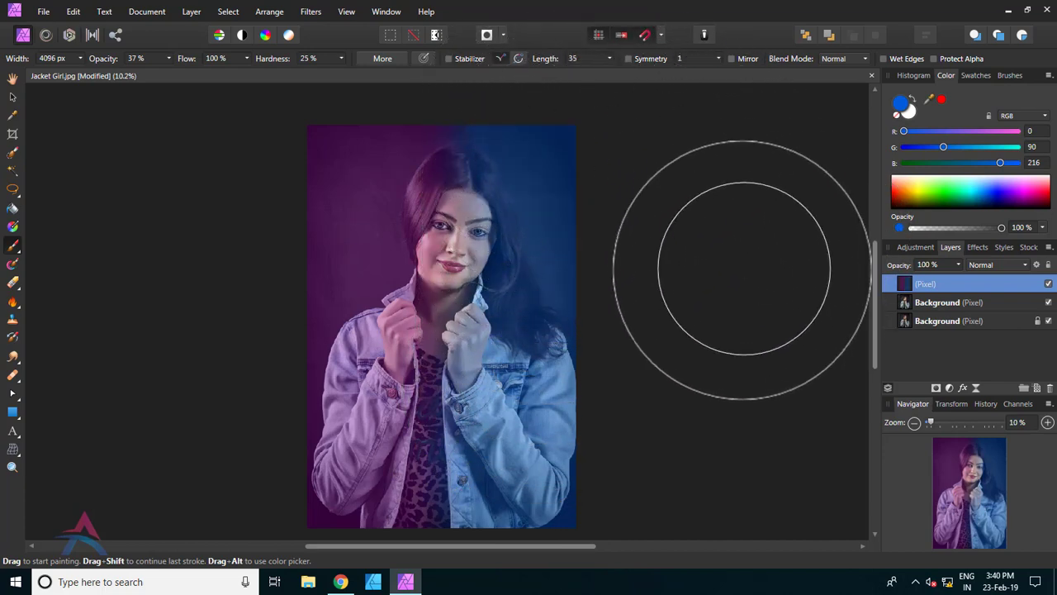
scroll(489, 253, up, 3)
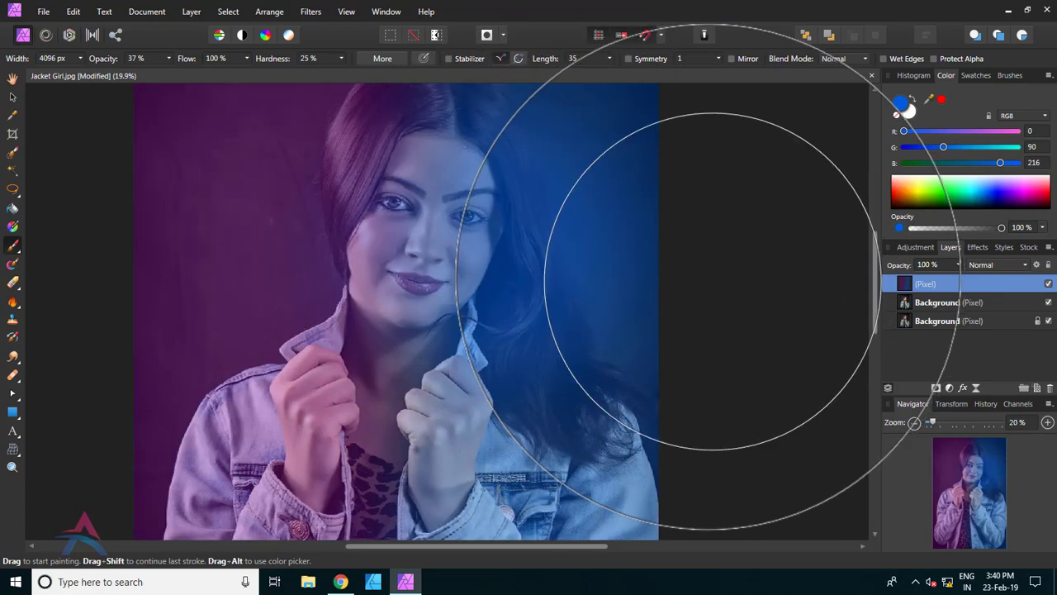
Set the painted Pixel layer to Color Dodge blending and fit the photo with Ctrl+0.
click(12, 97)
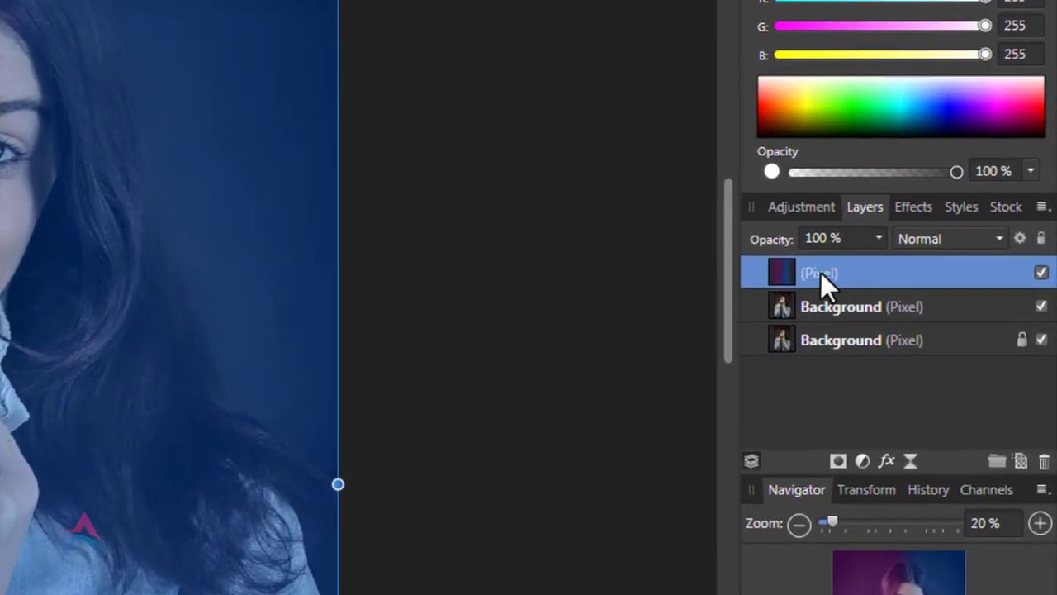
click(994, 237)
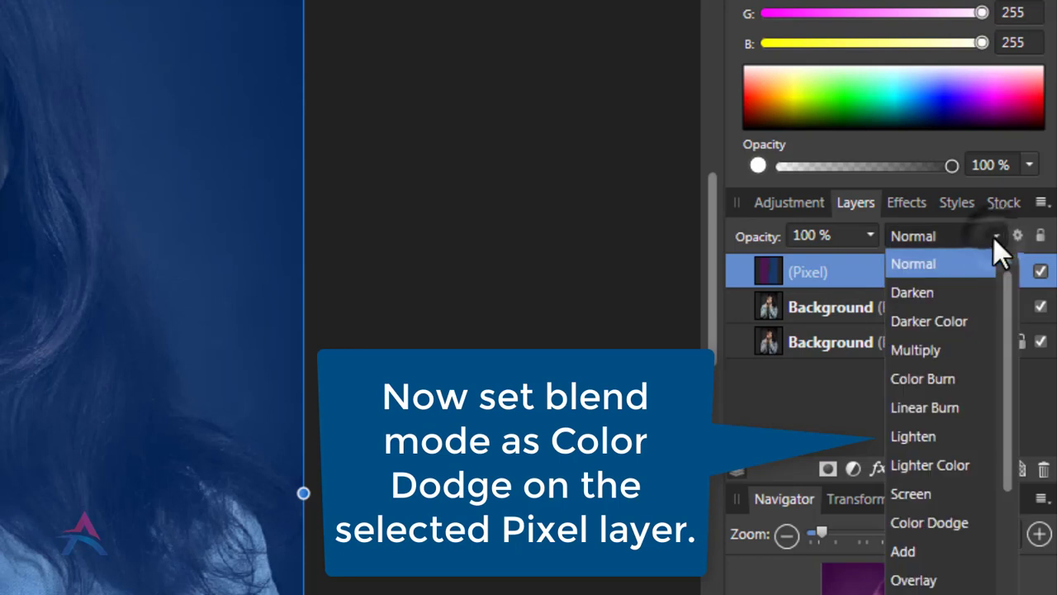
drag(1005, 288, 1006, 345)
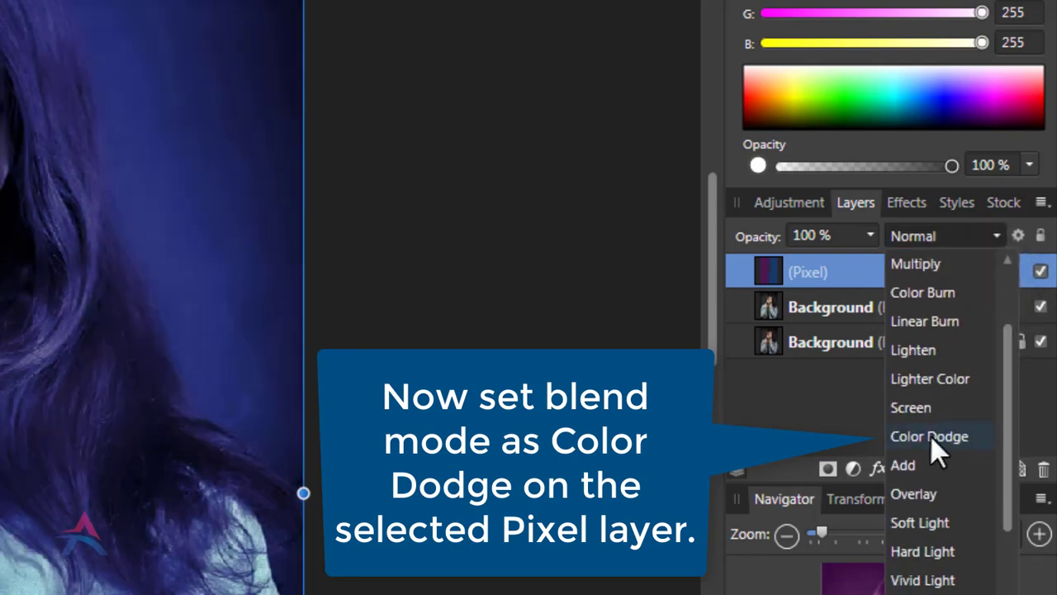
click(924, 436)
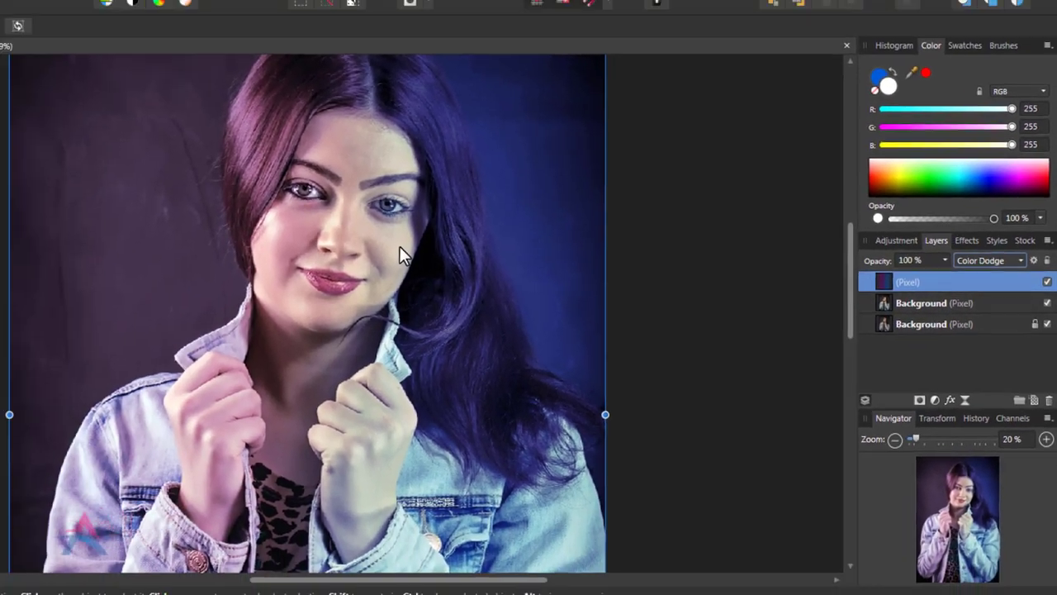
key(ctrl+0)
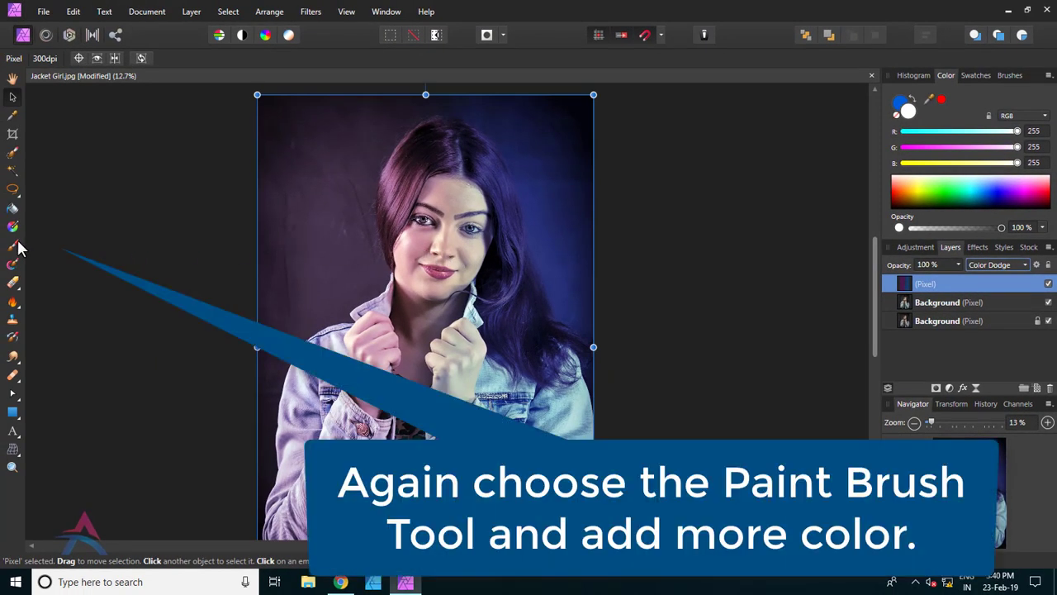
Repaint blue light over the right side of the face and hair.
click(71, 248)
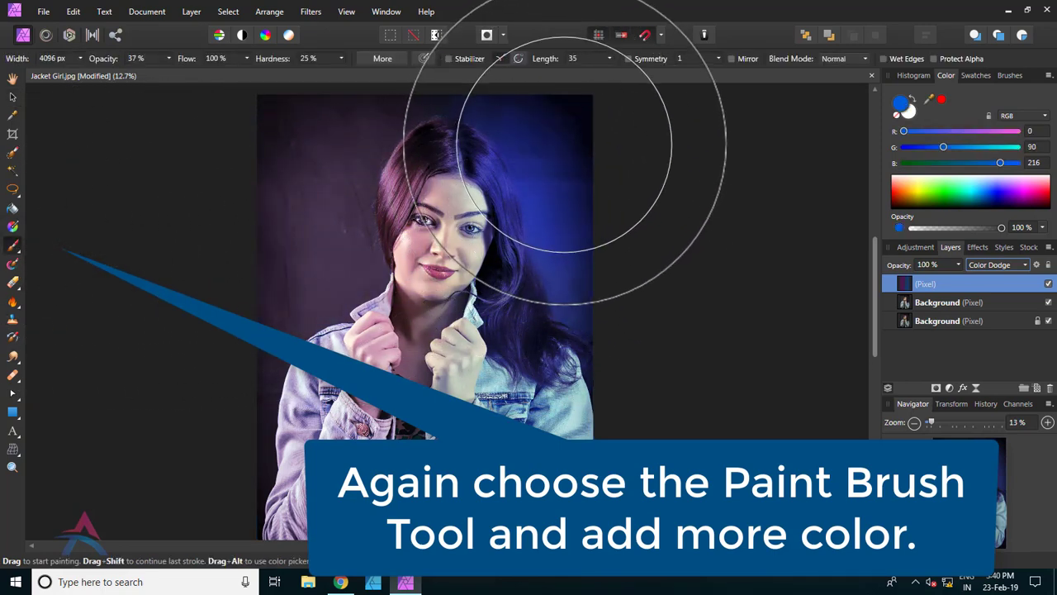
key(ctrl+z)
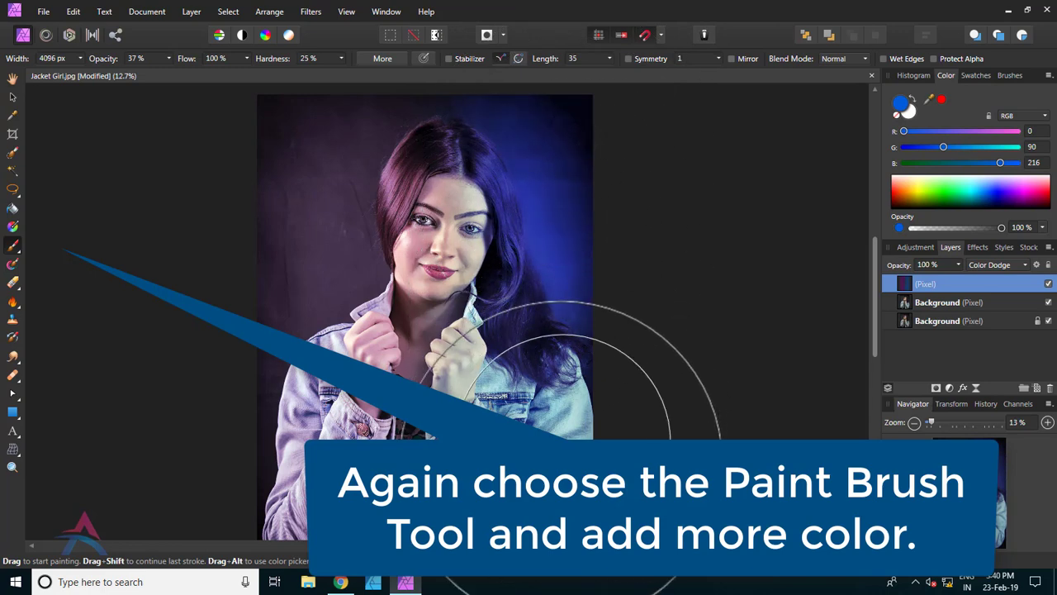
drag(561, 438, 549, 136)
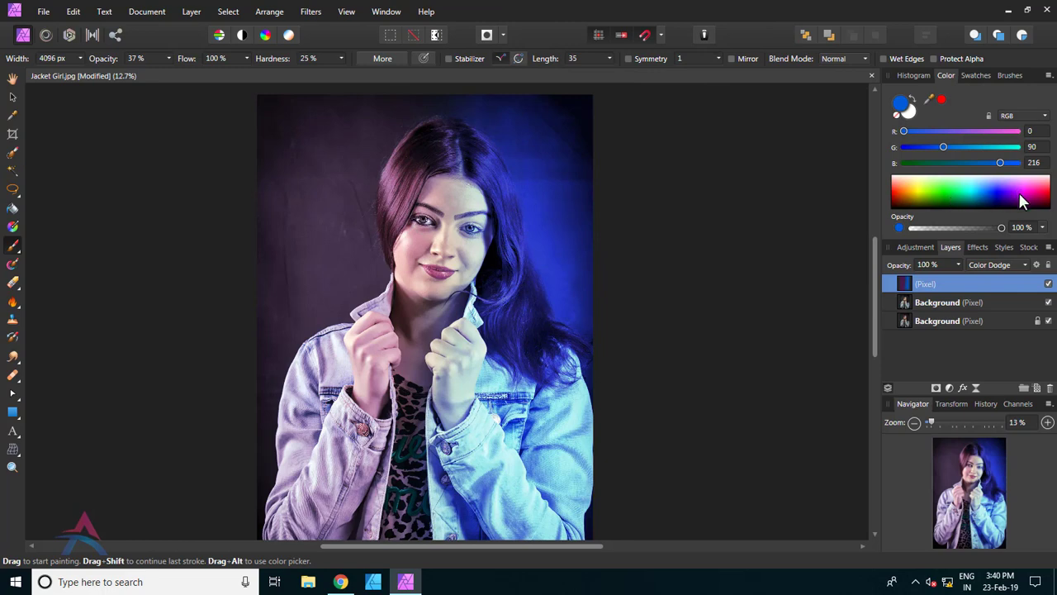
Paint purple from Swatches over the left face, hair, jacket and background.
click(975, 76)
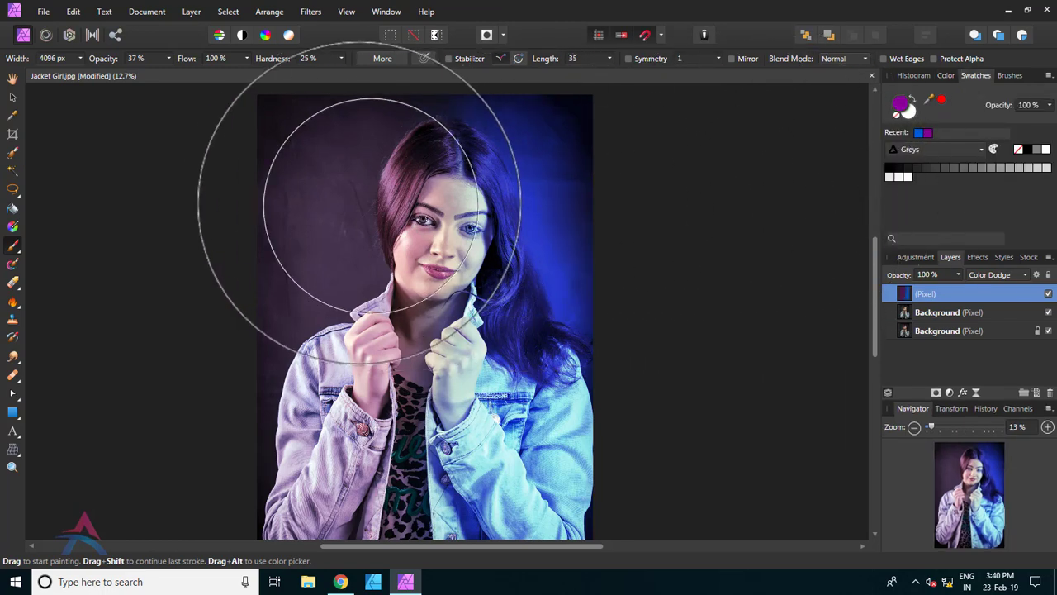
mouse_move(355, 189)
mouse_down()
mouse_move(373, 161)
mouse_move(345, 273)
mouse_up()
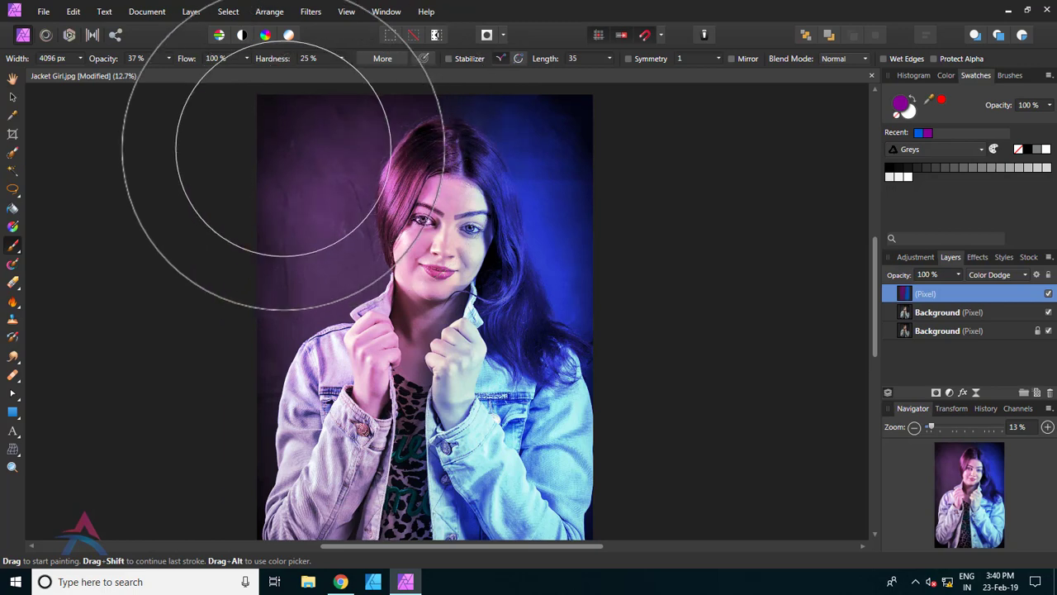
mouse_move(291, 461)
mouse_down()
mouse_move(276, 495)
mouse_move(264, 259)
mouse_move(265, 495)
mouse_move(264, 169)
mouse_move(307, 425)
mouse_move(356, 507)
mouse_move(352, 460)
mouse_move(306, 507)
mouse_move(295, 437)
mouse_move(323, 436)
mouse_up()
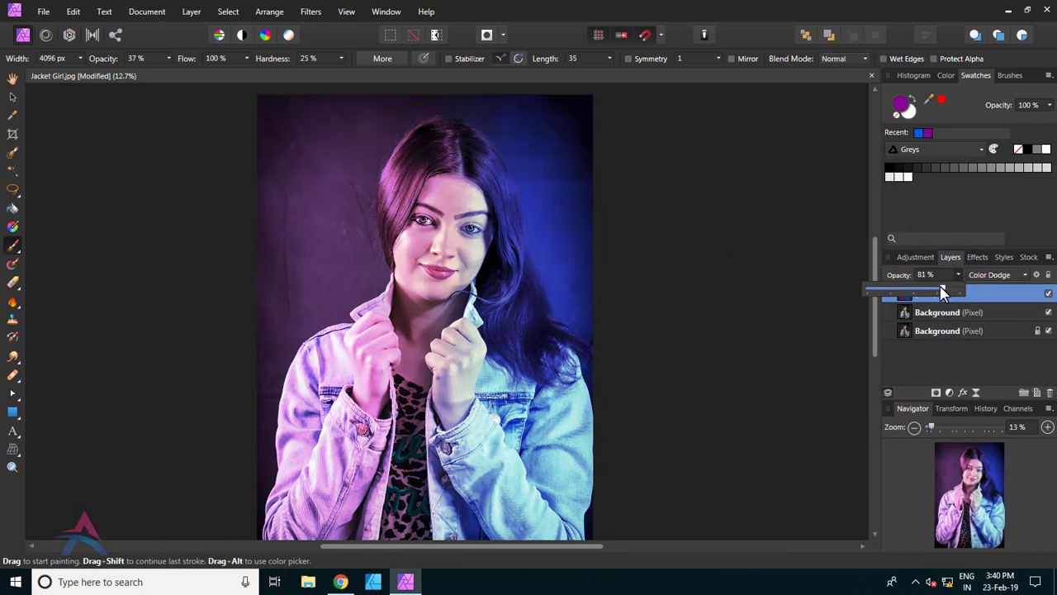
Lower the colour layer opacity to 81% and brush blue over the hair and forehead.
mouse_move(942, 291)
mouse_down()
mouse_move(930, 291)
mouse_move(939, 285)
mouse_up()
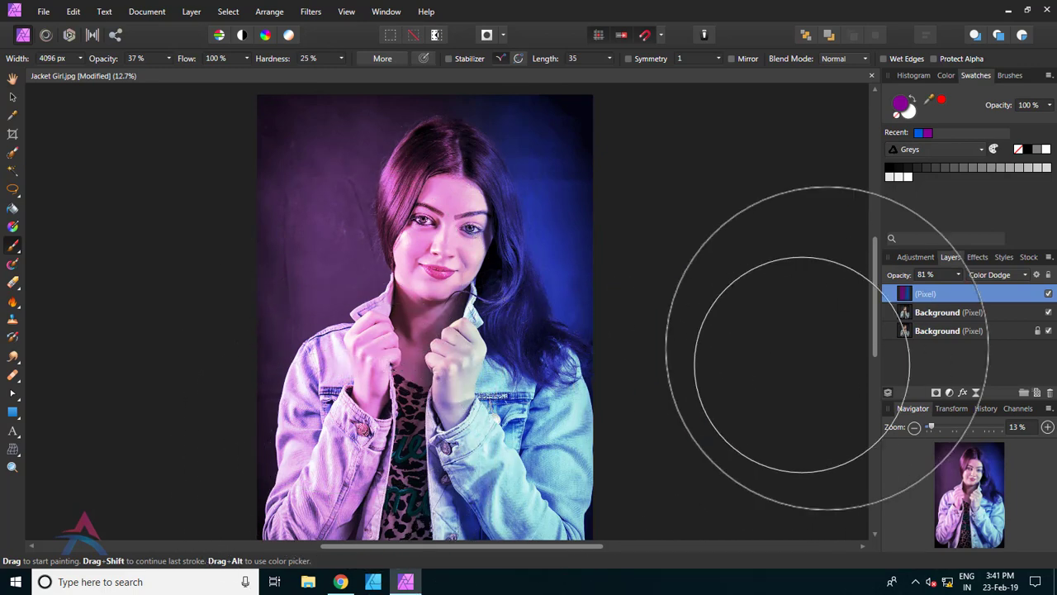
click(918, 132)
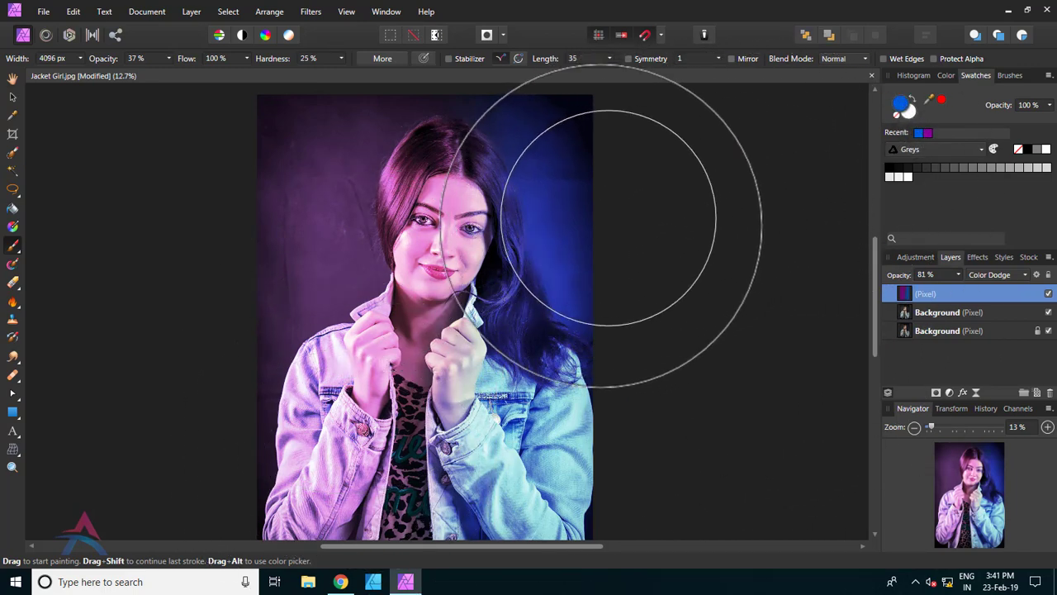
drag(528, 249, 520, 167)
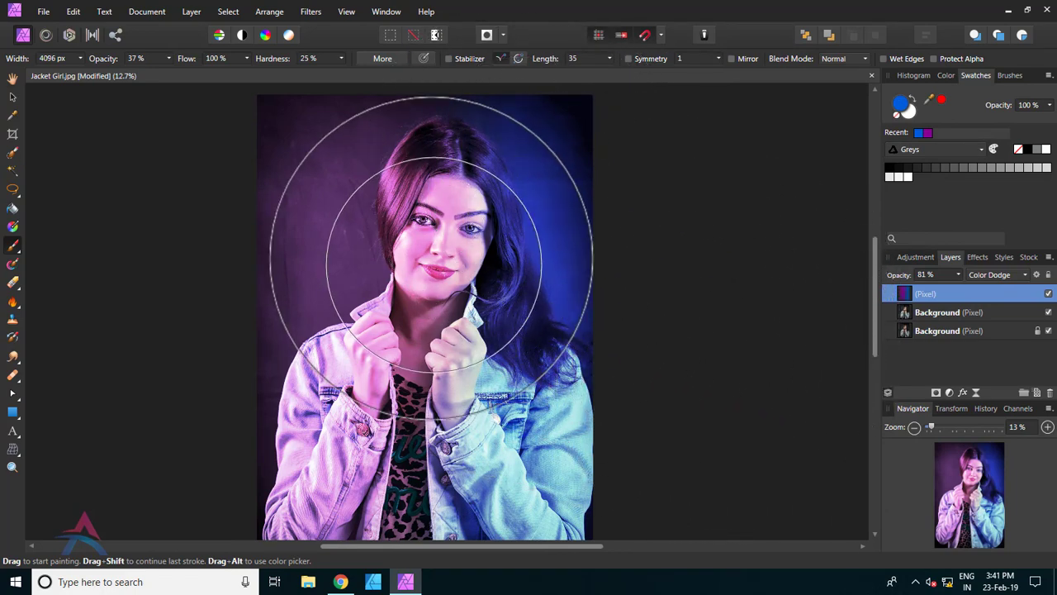
scroll(437, 242, up, 3)
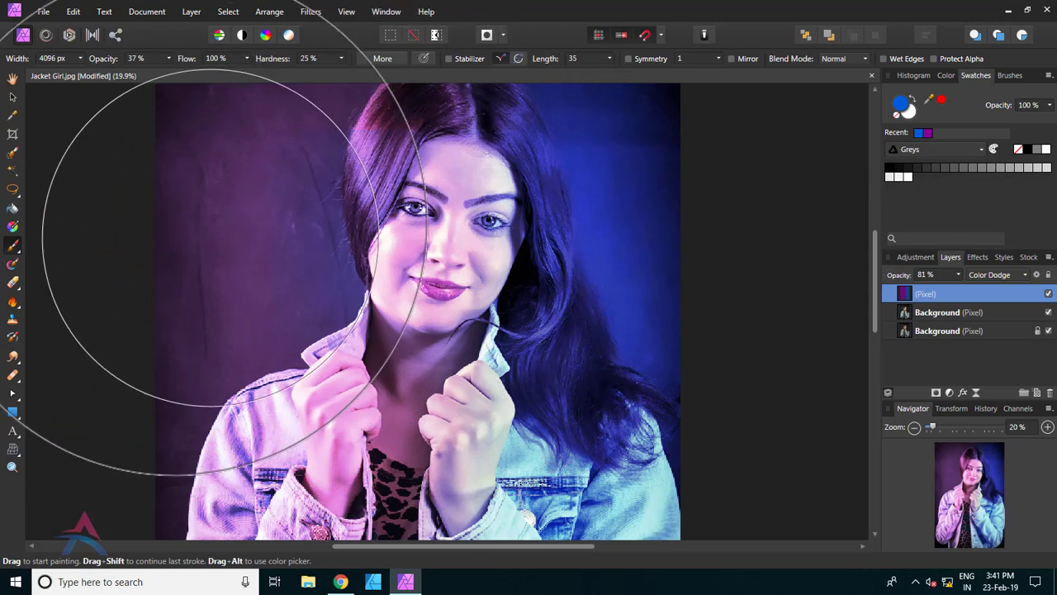
Switch to the Move Tool, deselect, zoom in on the face, and select the Background layer.
click(13, 98)
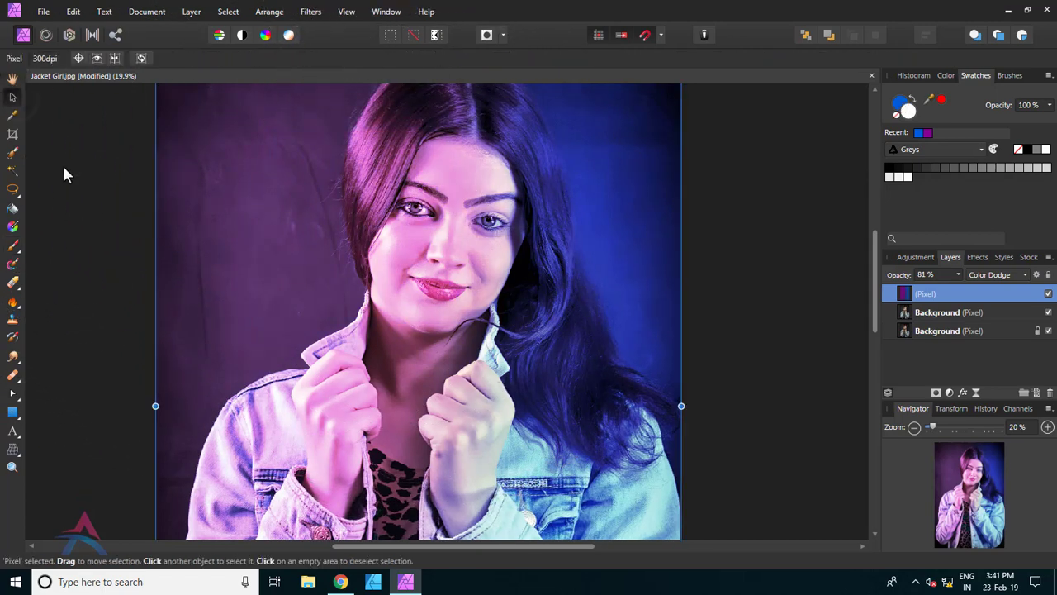
key(ctrl+d)
scroll(426, 183, up, 1)
scroll(427, 187, up, 1)
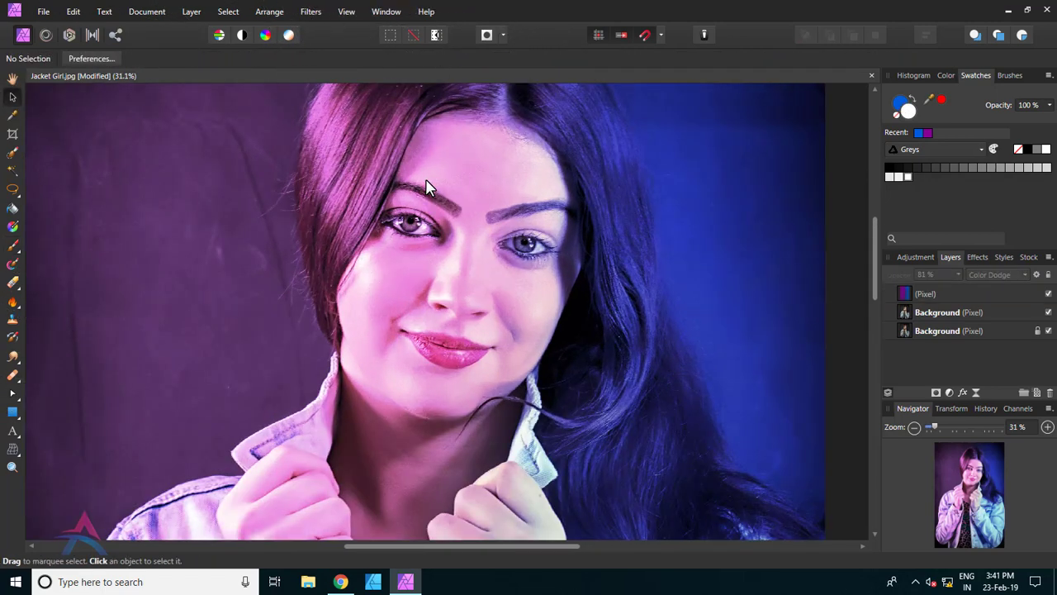
drag(873, 287, 875, 270)
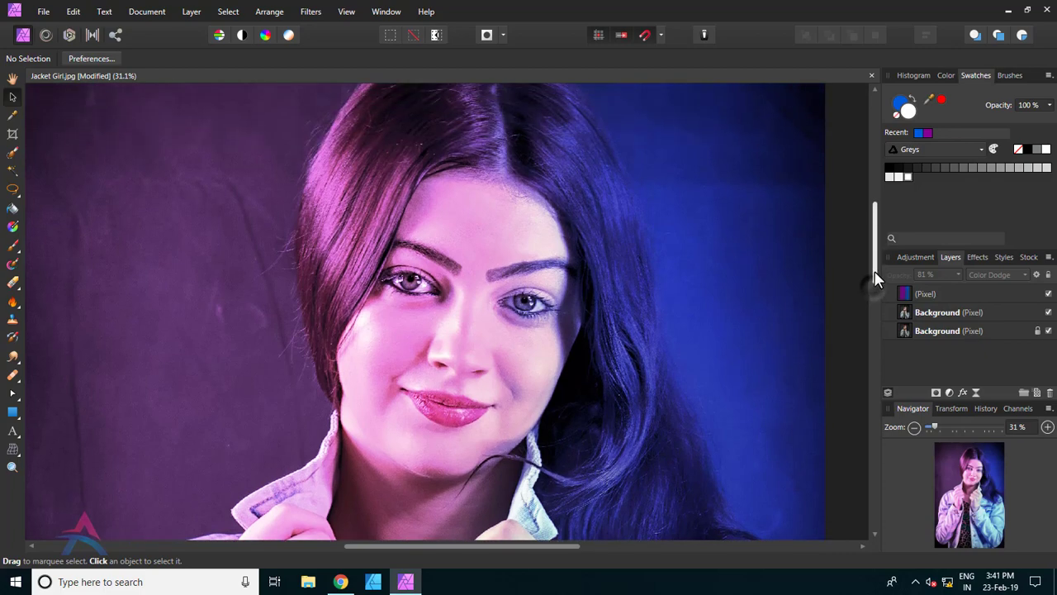
click(907, 312)
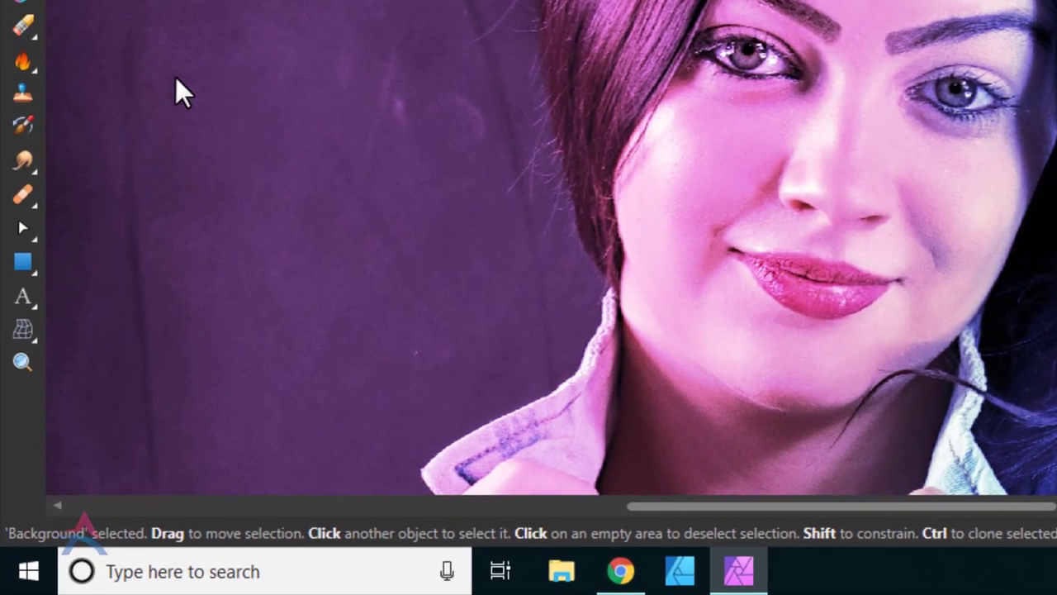
click(23, 59)
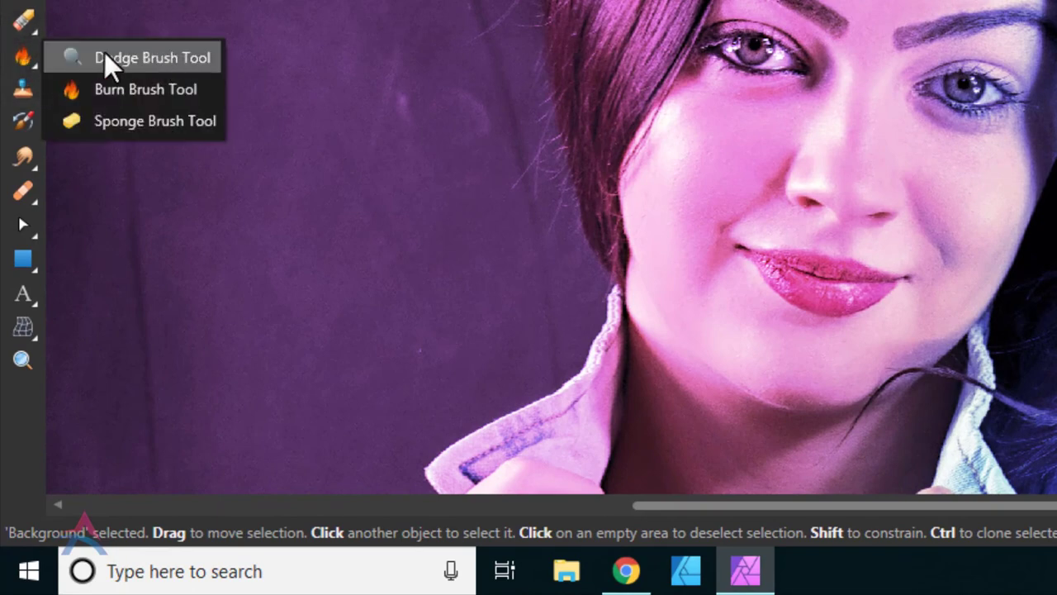
Lighten the forehead and face skin with the Dodge Brush, then zoom out.
click(137, 59)
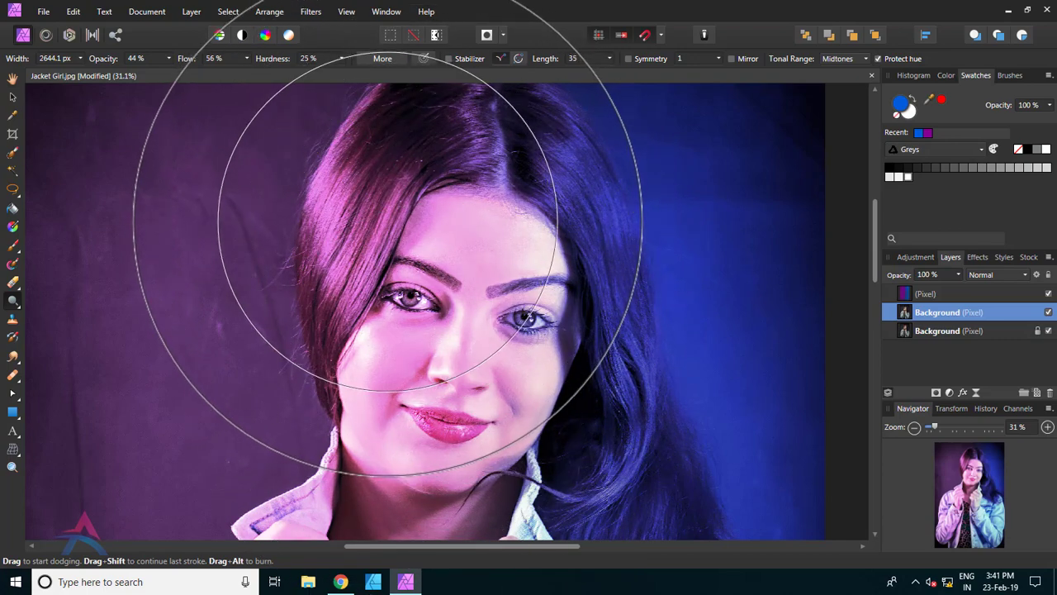
drag(387, 223, 594, 215)
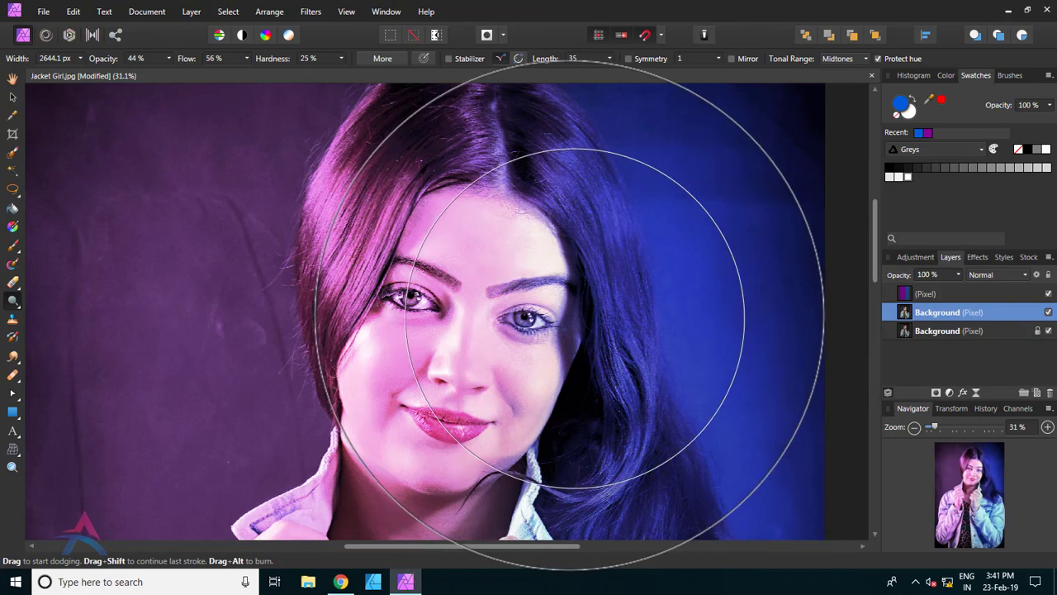
scroll(545, 214, down, 2)
scroll(503, 190, down, 2)
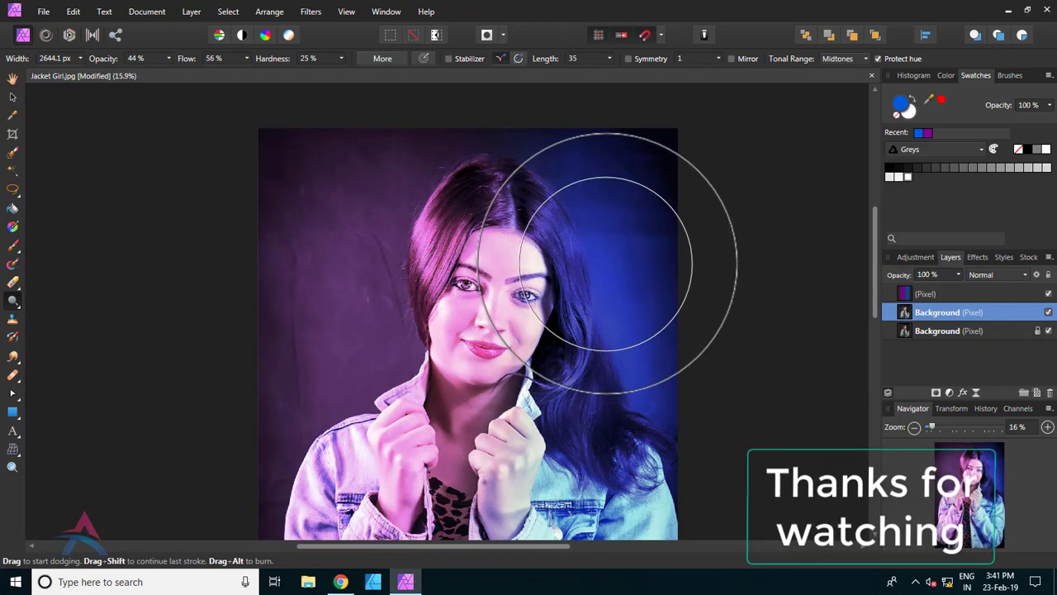
scroll(446, 216, down, 2)
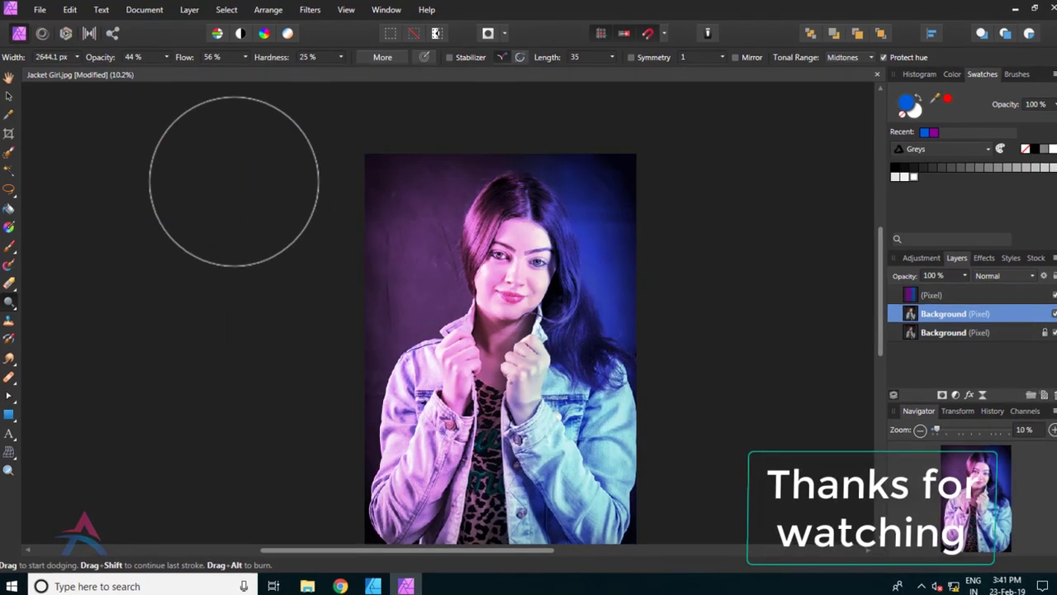
click(13, 97)
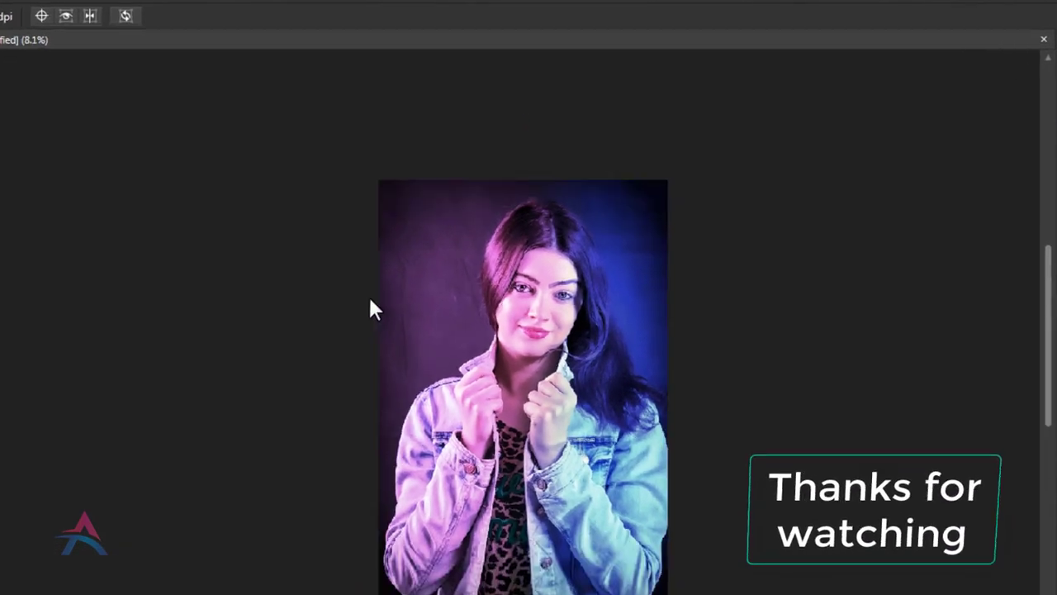